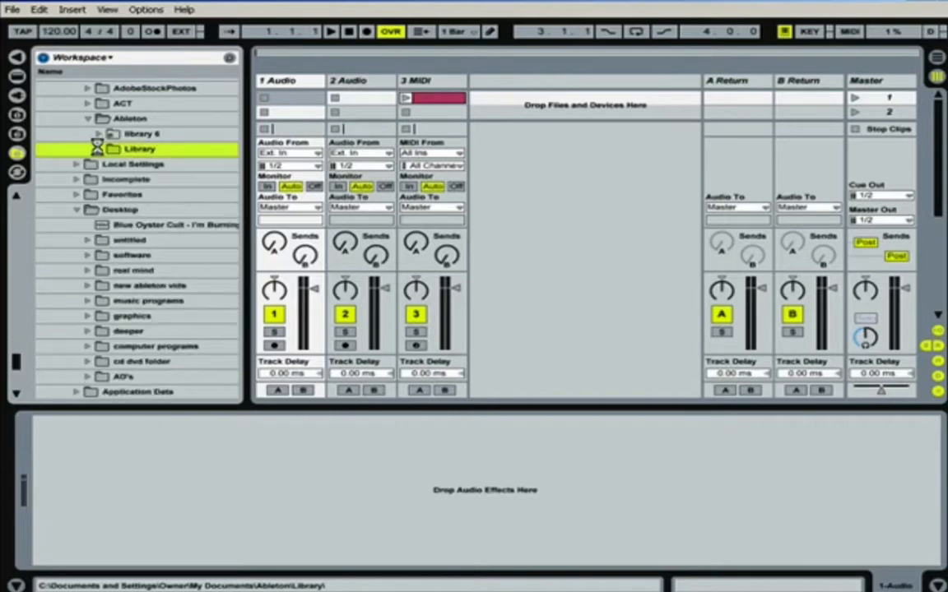
Step: Show the plug-in devices in the browser and insert a new MIDI track after the 3 MIDI track
click(17, 95)
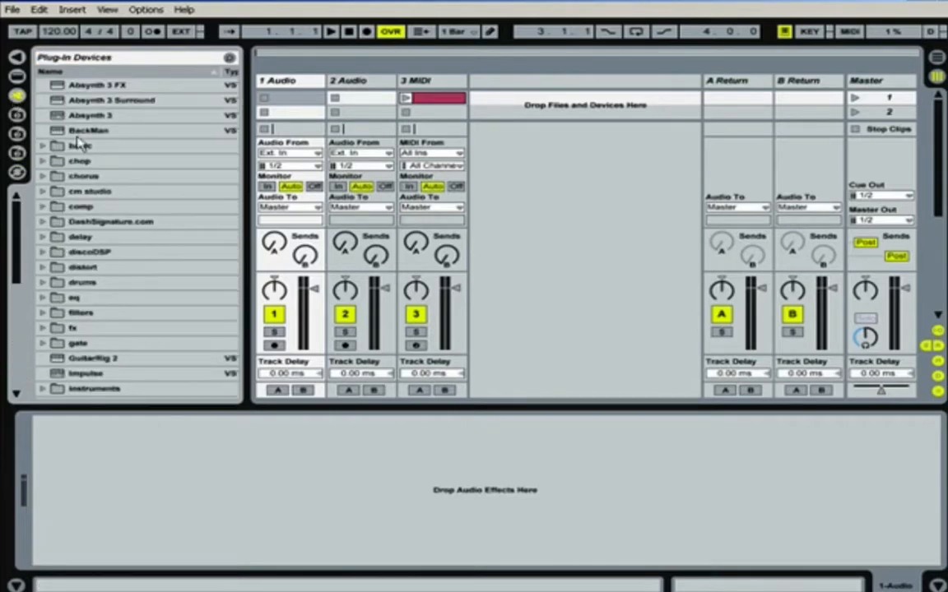
click(426, 82)
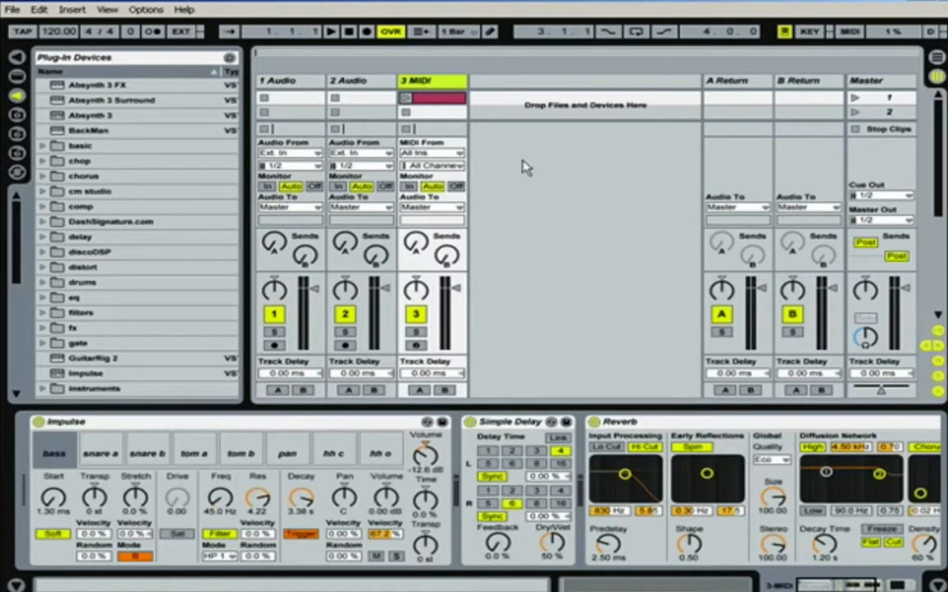
click(69, 10)
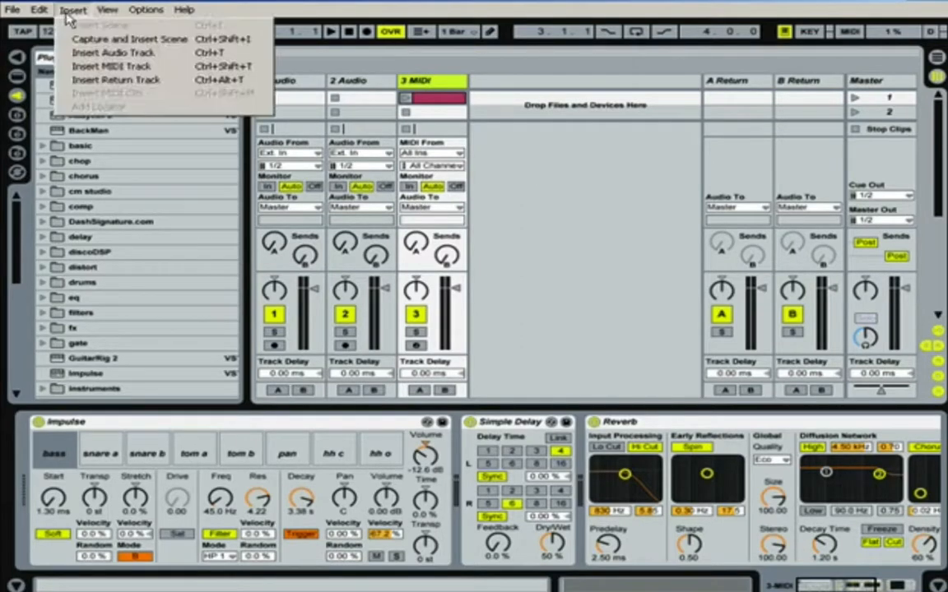
click(92, 68)
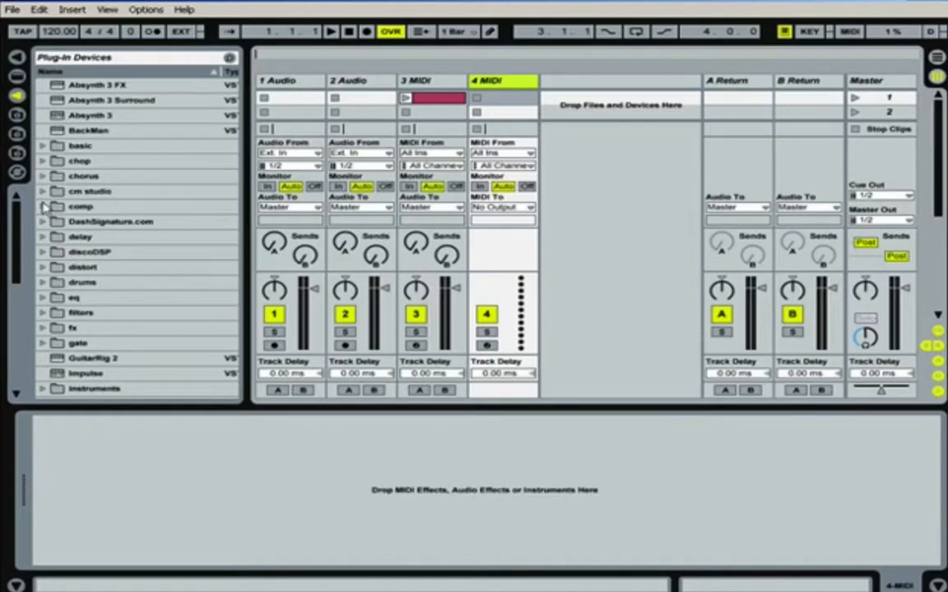
Step: Load the B4 instrument from the synths plug-in folder onto the 4 MIDI track
drag(17, 232, 22, 312)
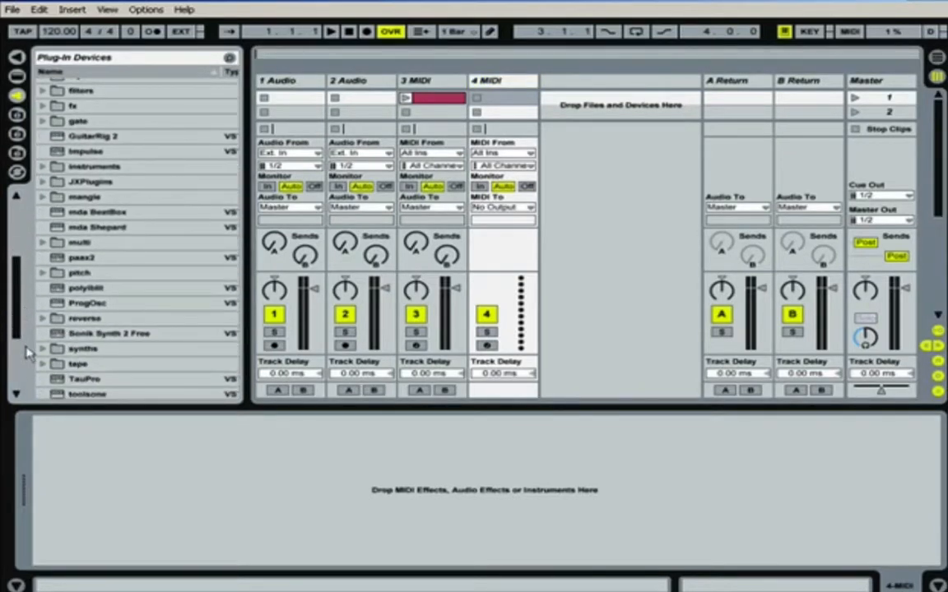
click(42, 352)
drag(16, 244, 15, 262)
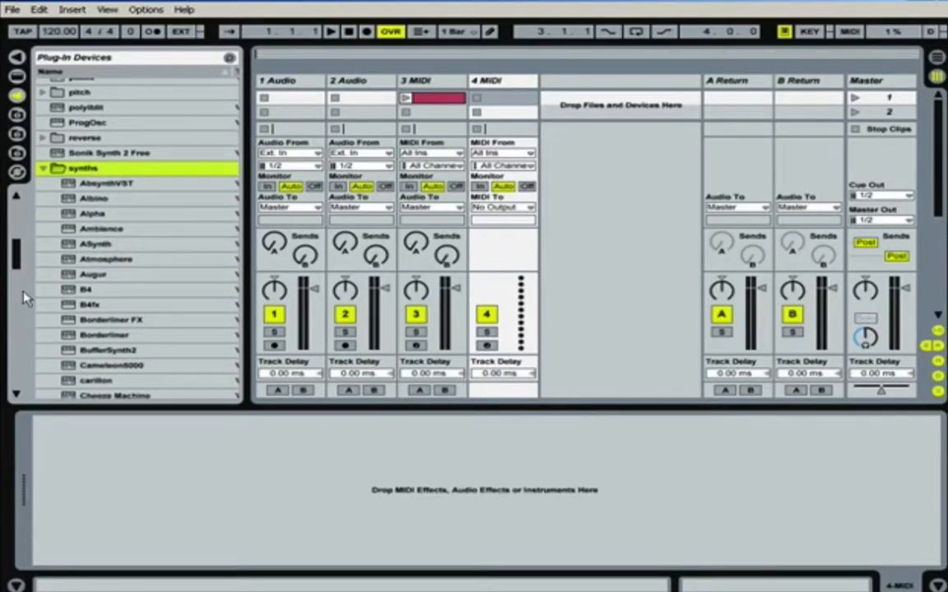
click(70, 295)
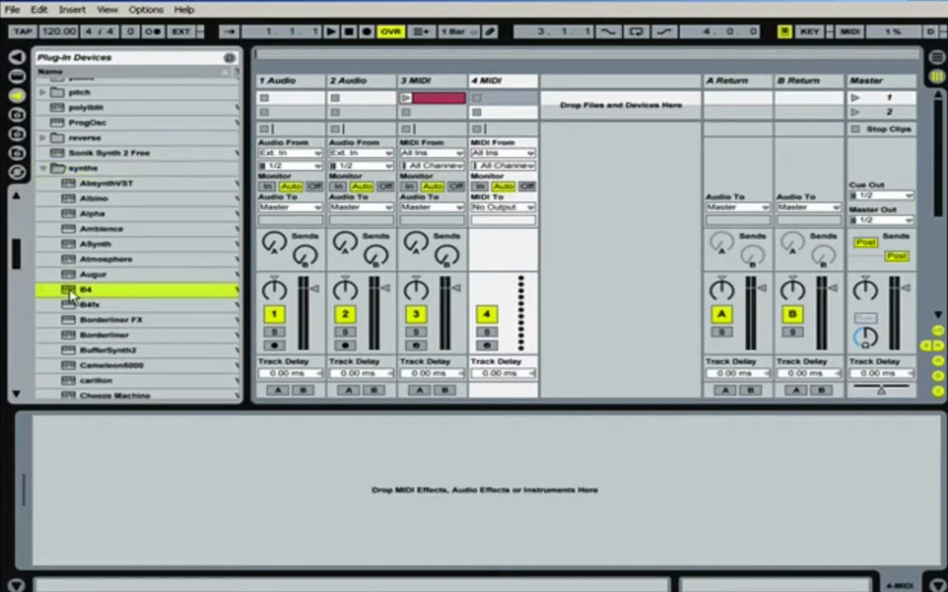
drag(86, 293, 188, 483)
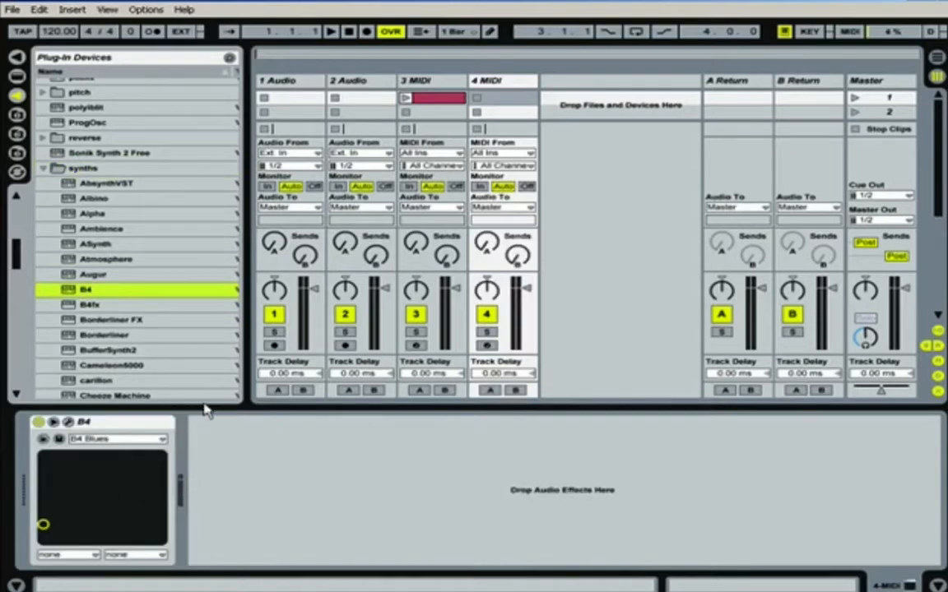
Step: View the B4 instrument's own interface, close it, and arm the 4 MIDI track for recording
click(70, 425)
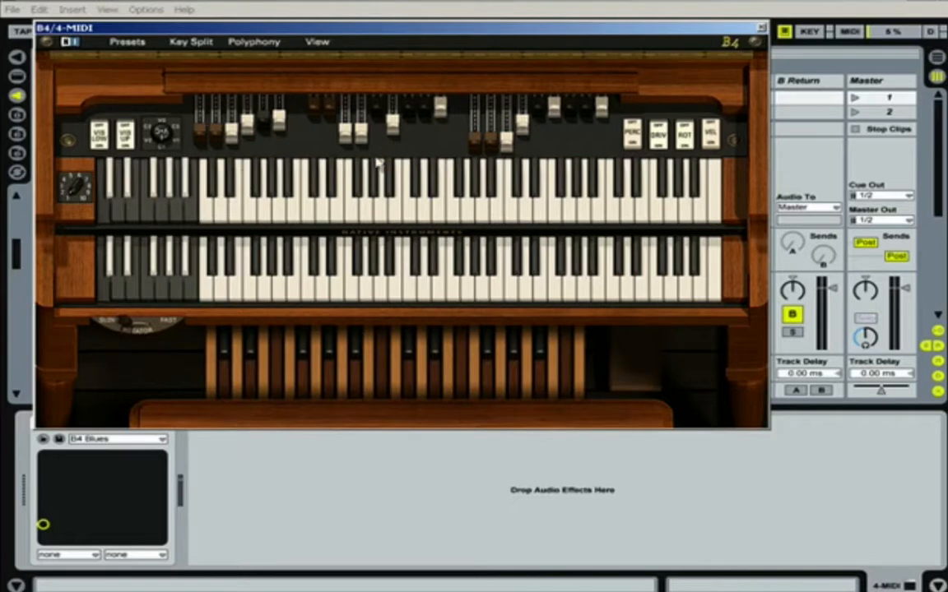
click(762, 28)
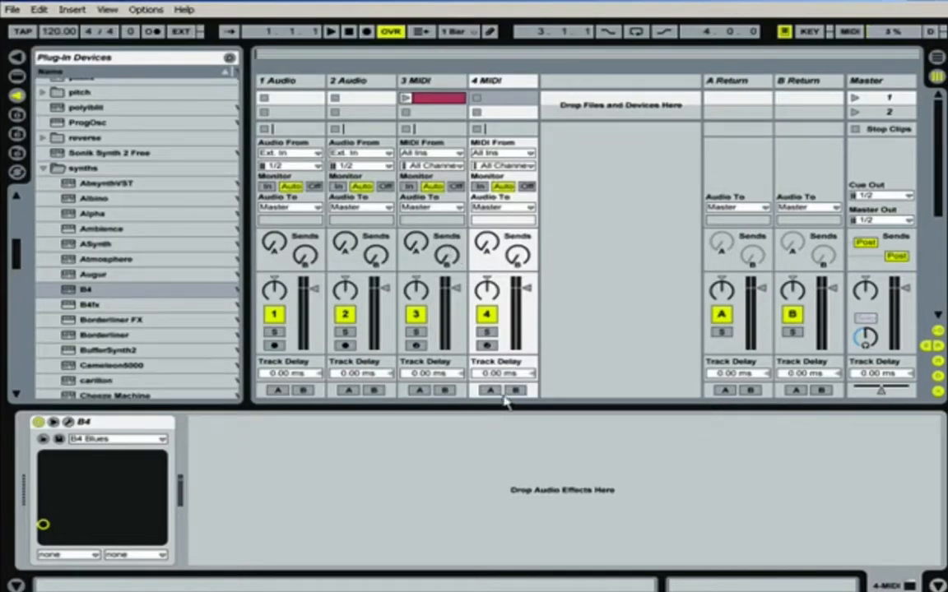
click(487, 346)
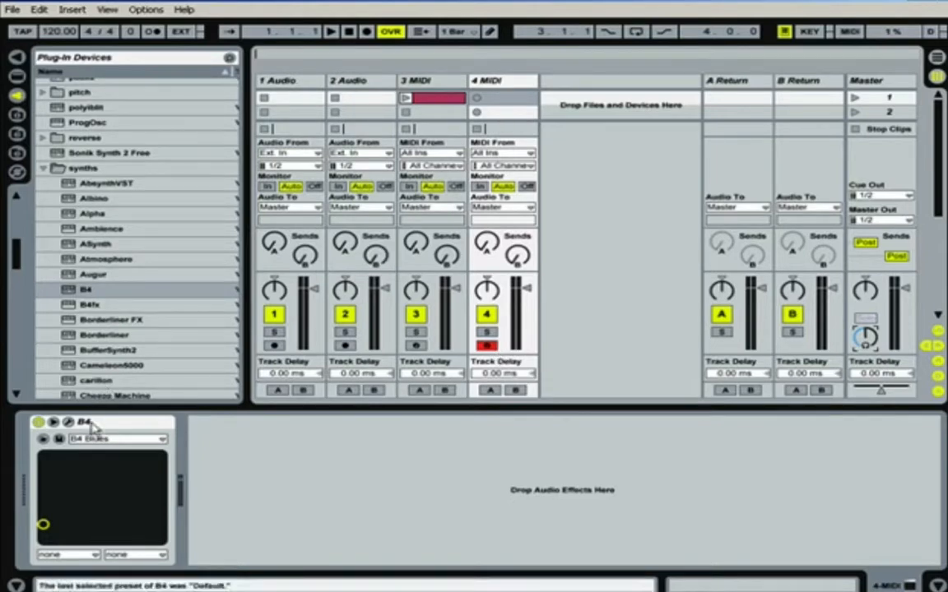
Step: Select the 1 Audio track and try out its panning, track activator and solo controls
click(405, 80)
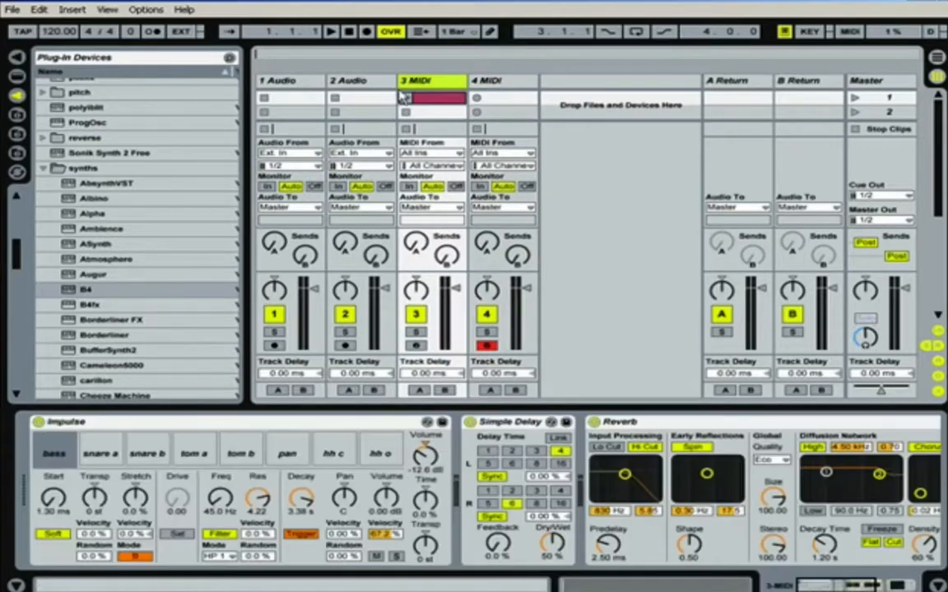
click(276, 82)
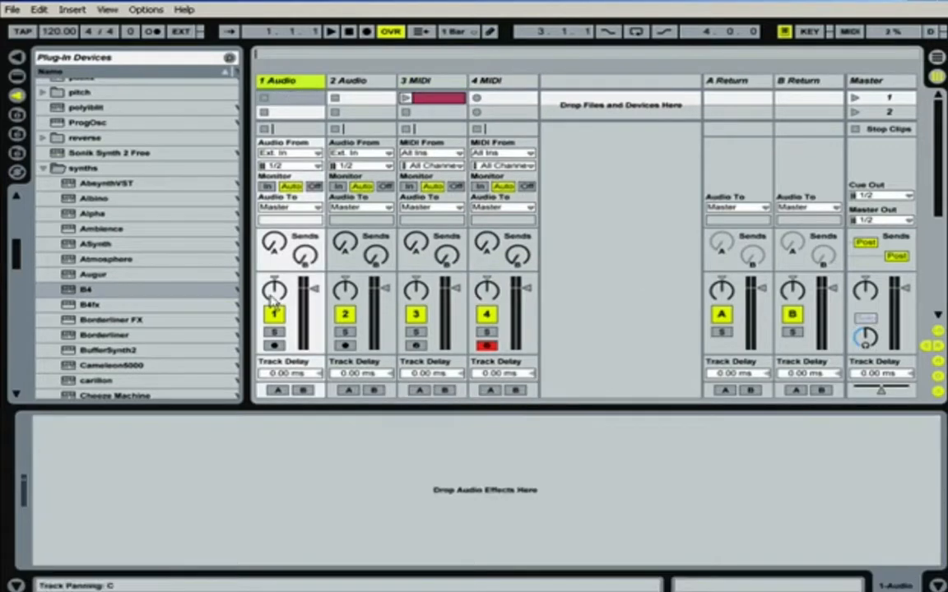
drag(18, 259, 20, 224)
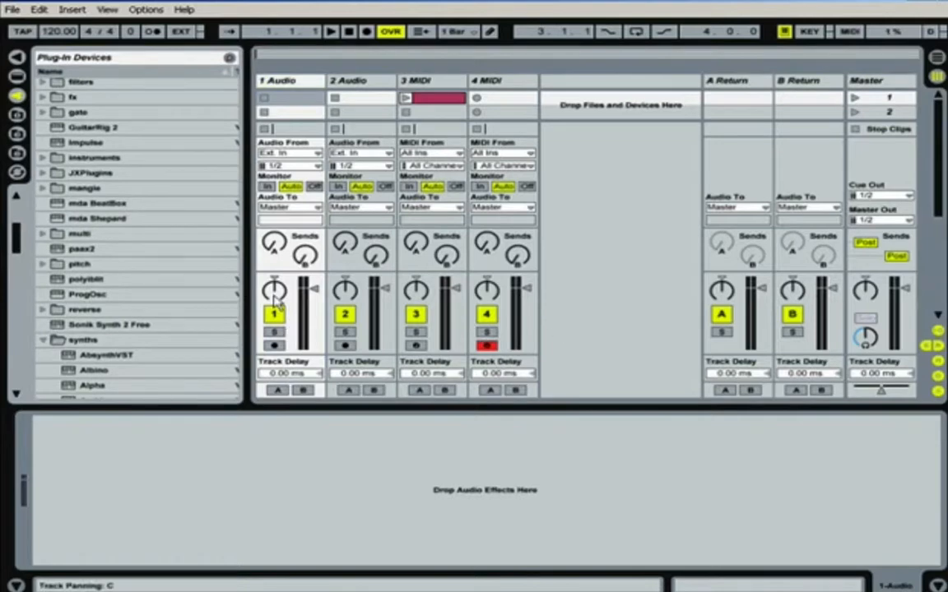
drag(278, 292, 278, 298)
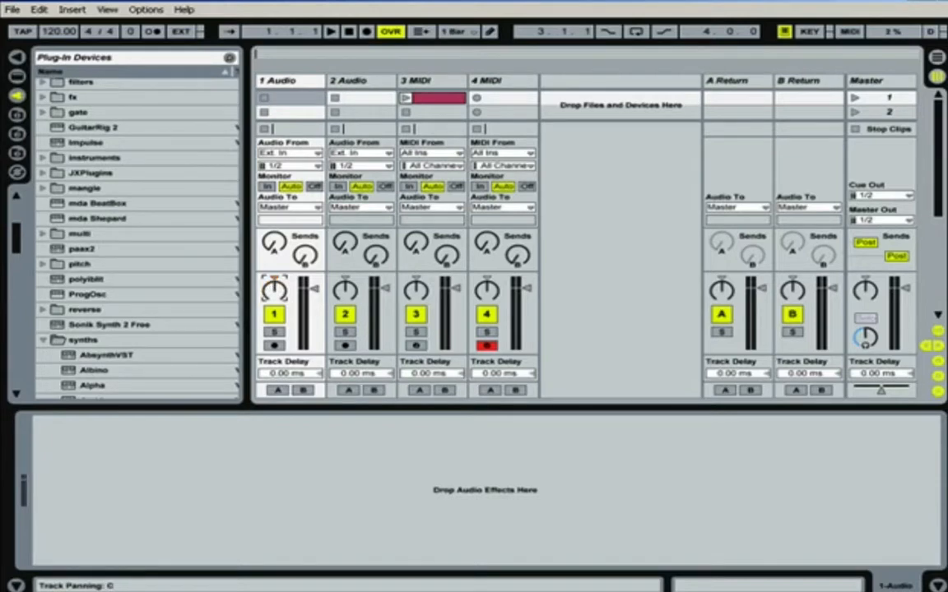
click(274, 315)
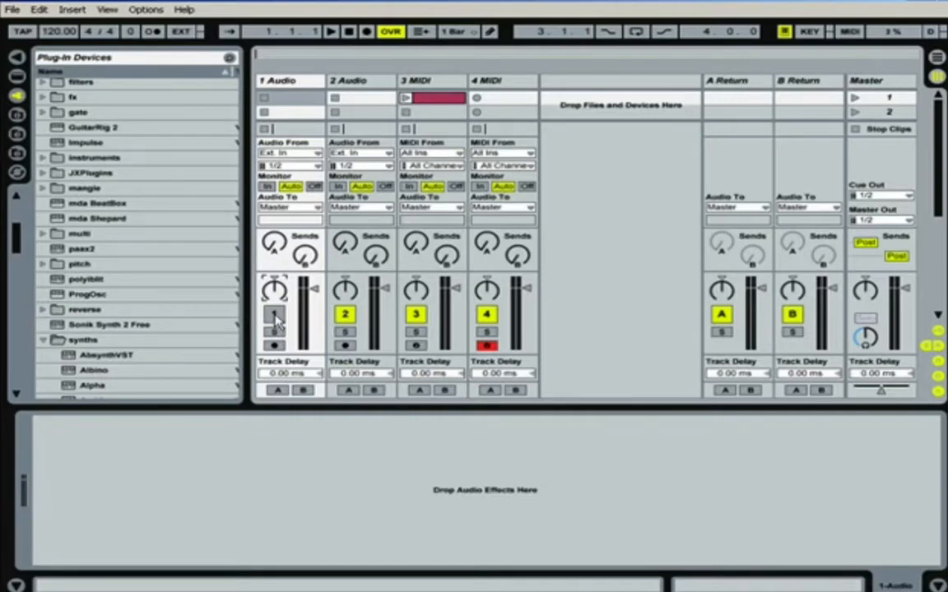
click(274, 333)
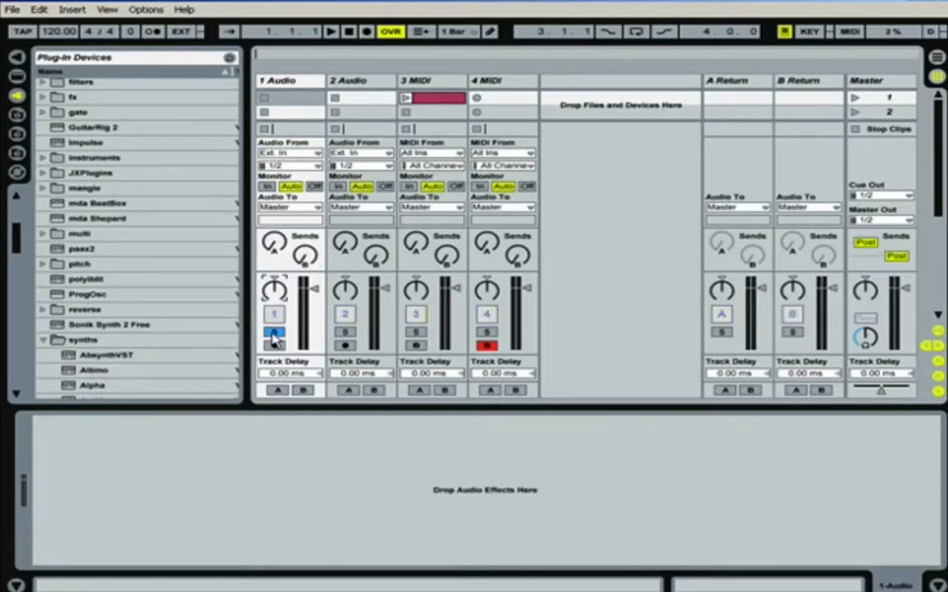
click(274, 333)
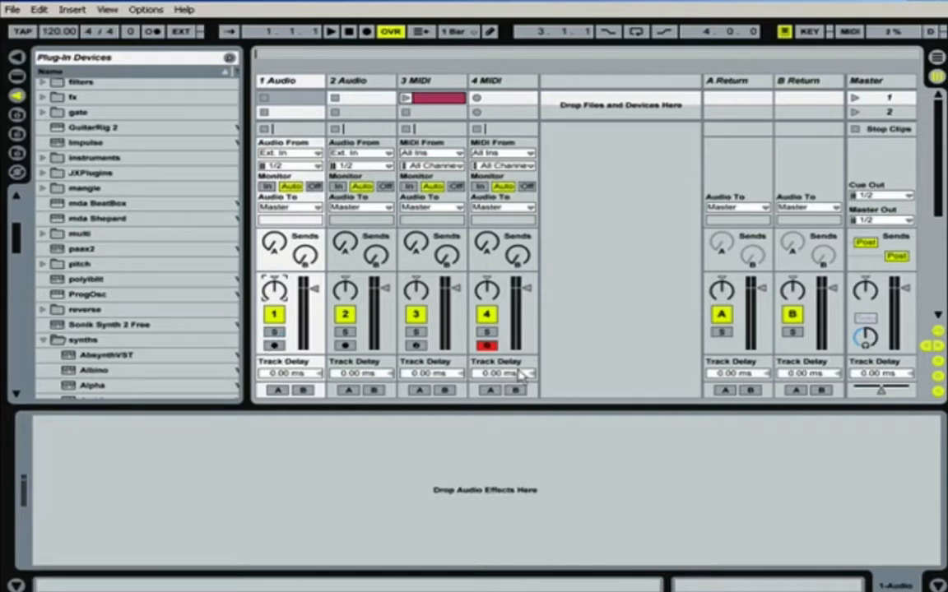
Step: Disarm the 4 MIDI track and switch to the Arrangement View with the 1 Audio track selected
click(488, 347)
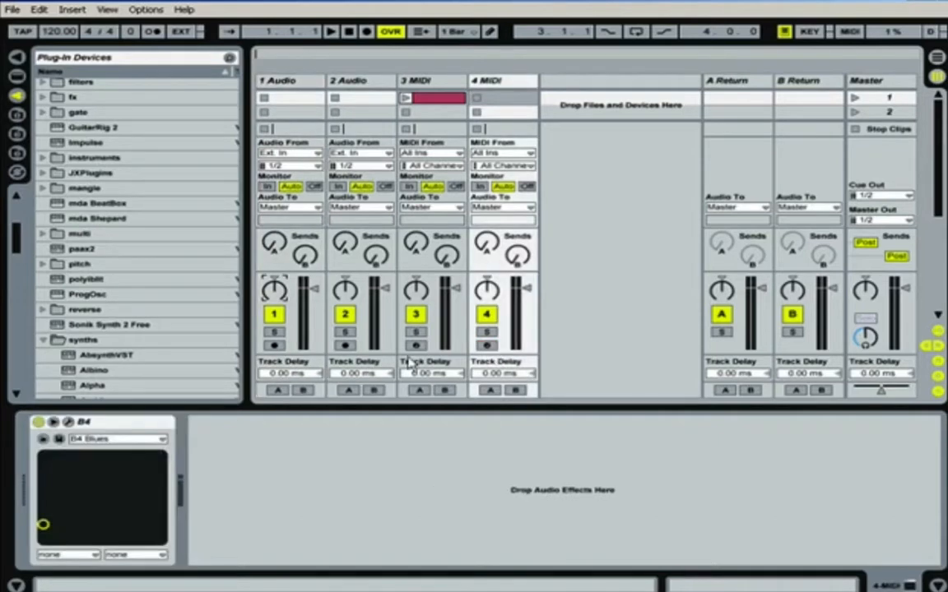
click(274, 346)
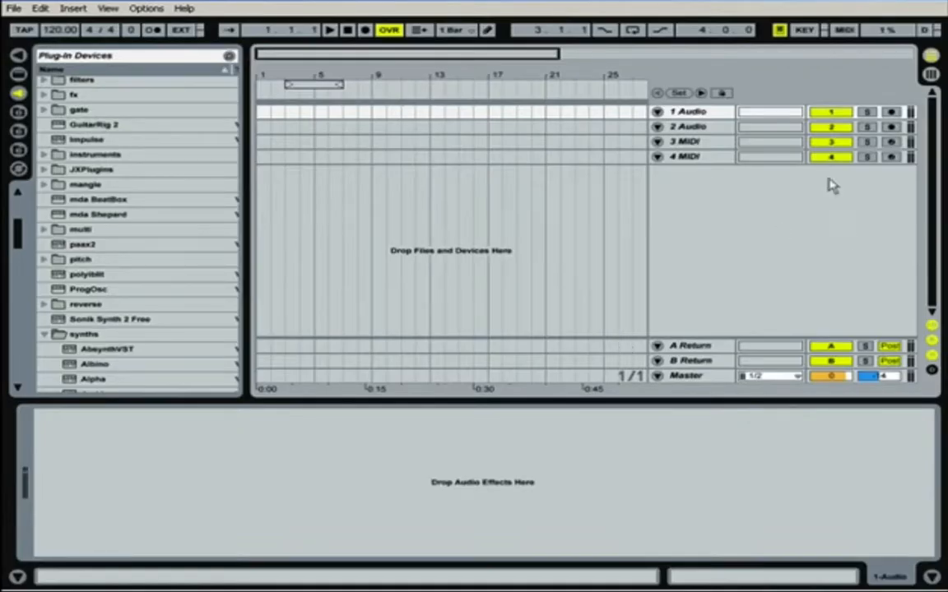
click(833, 116)
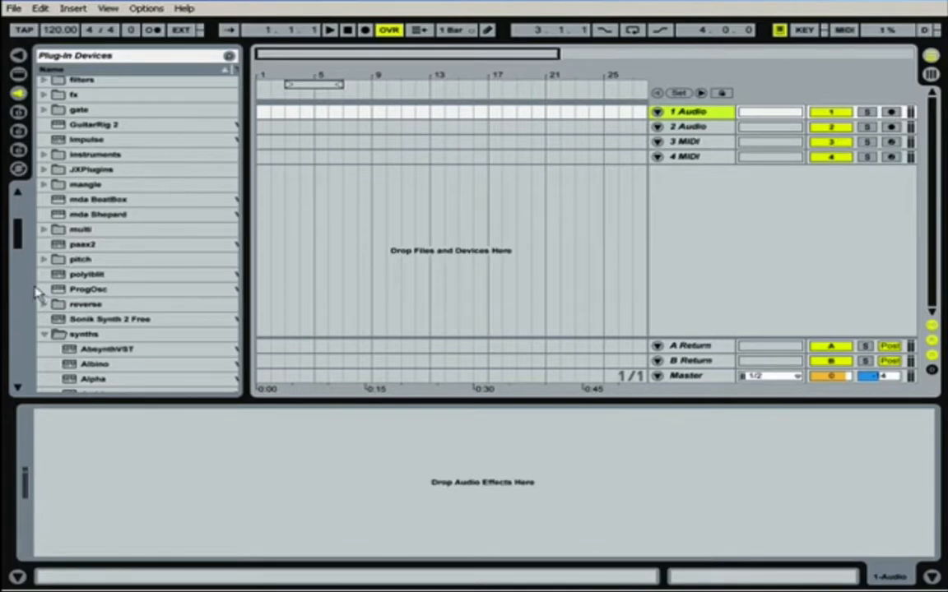
Step: Look through the Desktop and Library folders in the file browser and collapse the Tom folder
click(18, 134)
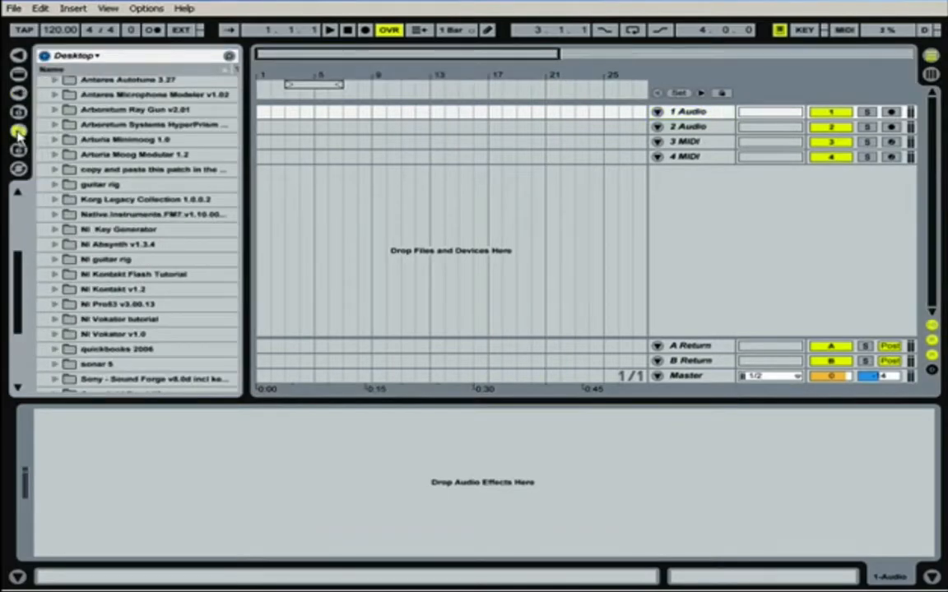
click(18, 113)
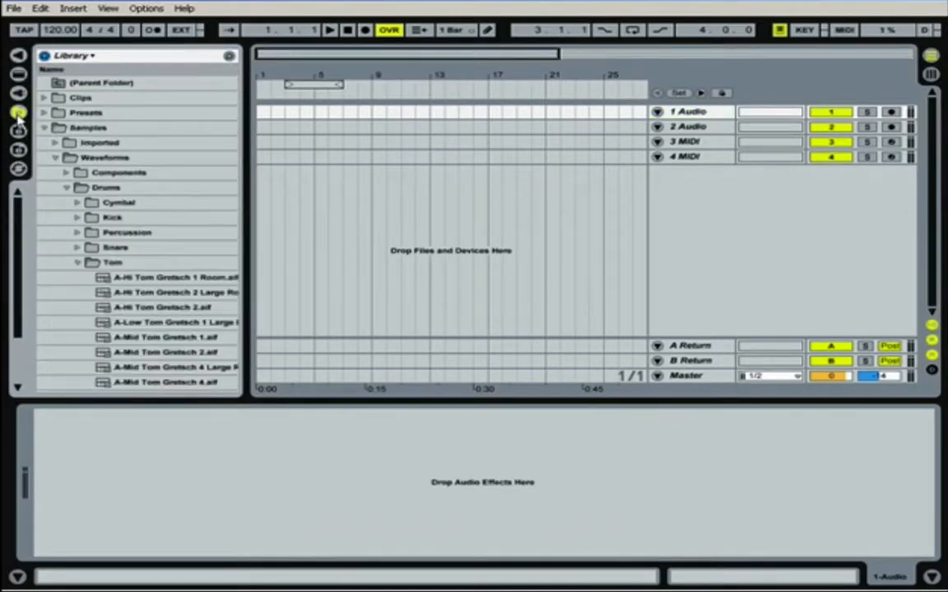
click(77, 261)
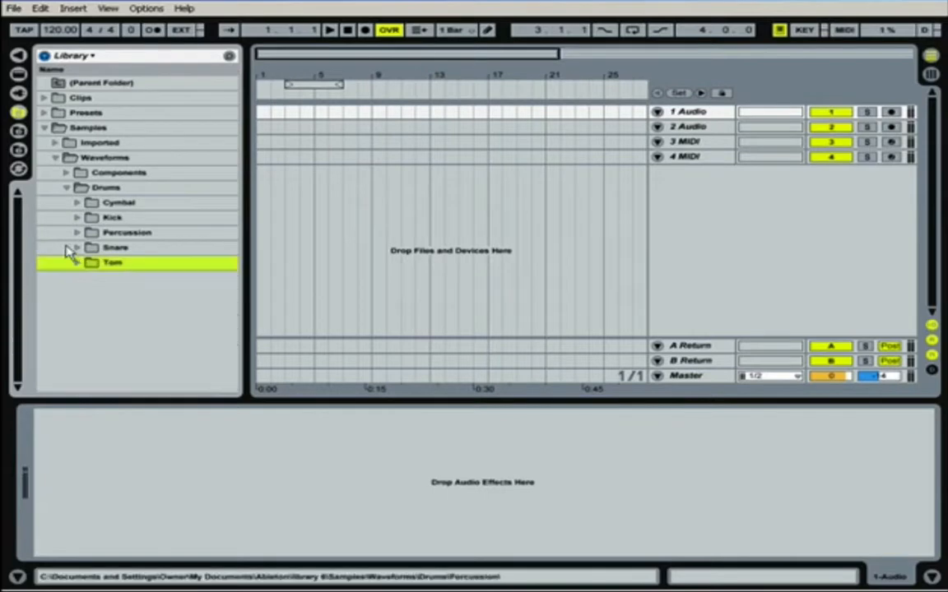
Step: Place the dream 2.wav sample from the Workspace folder on the 1 Audio track, starting at bar 2
click(18, 152)
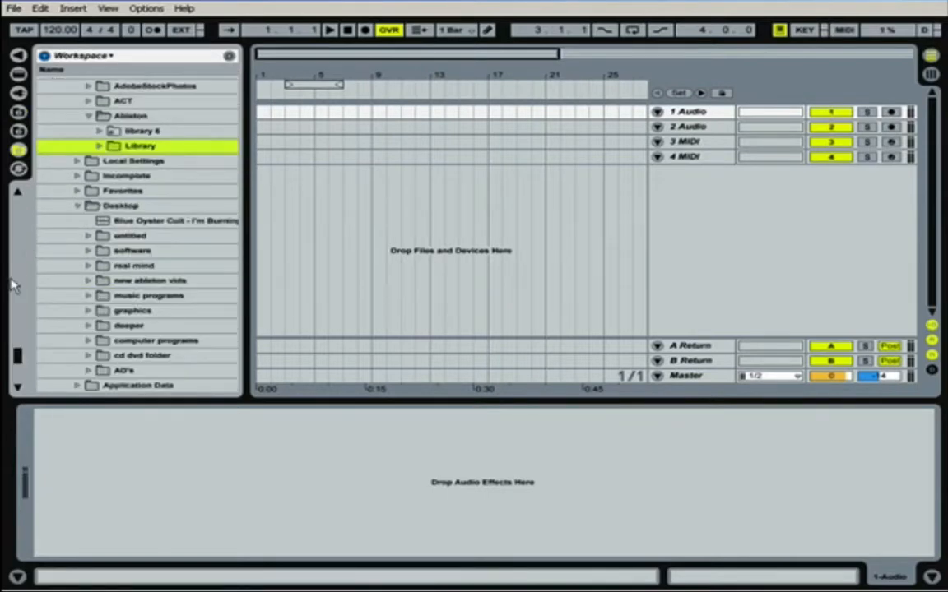
drag(17, 355, 18, 255)
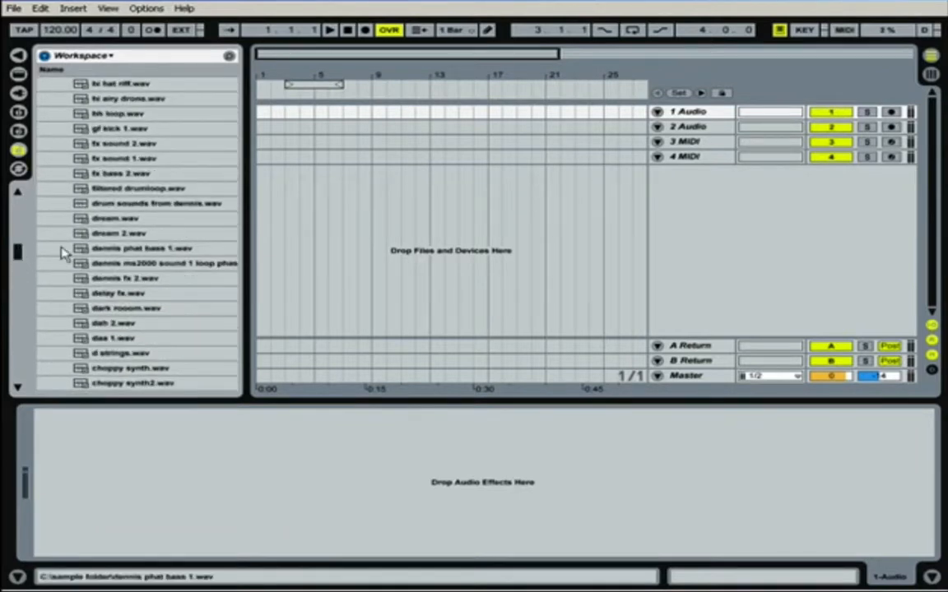
drag(55, 233, 277, 121)
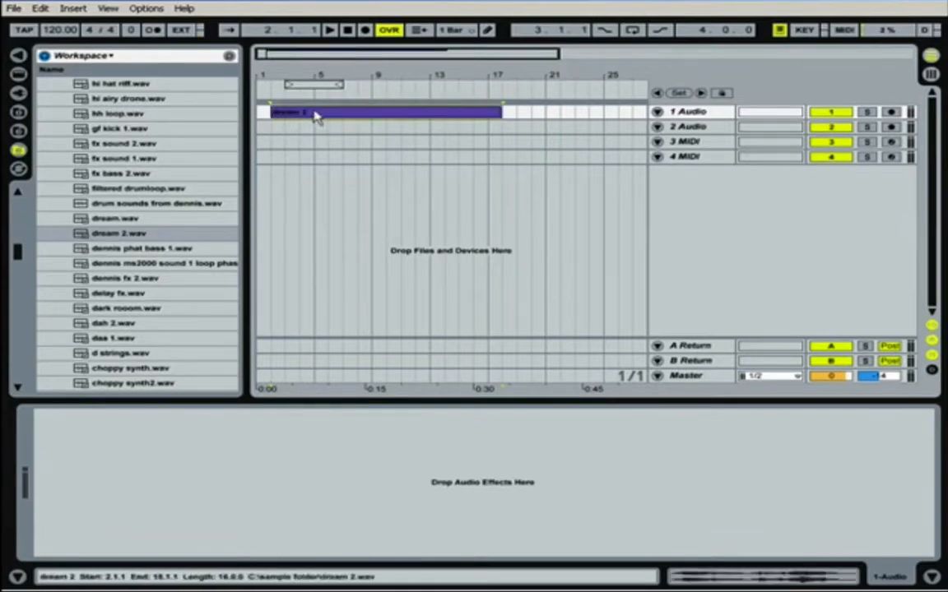
Step: Unfold the 1 Audio track to display the dream 2 clip's waveform
click(657, 112)
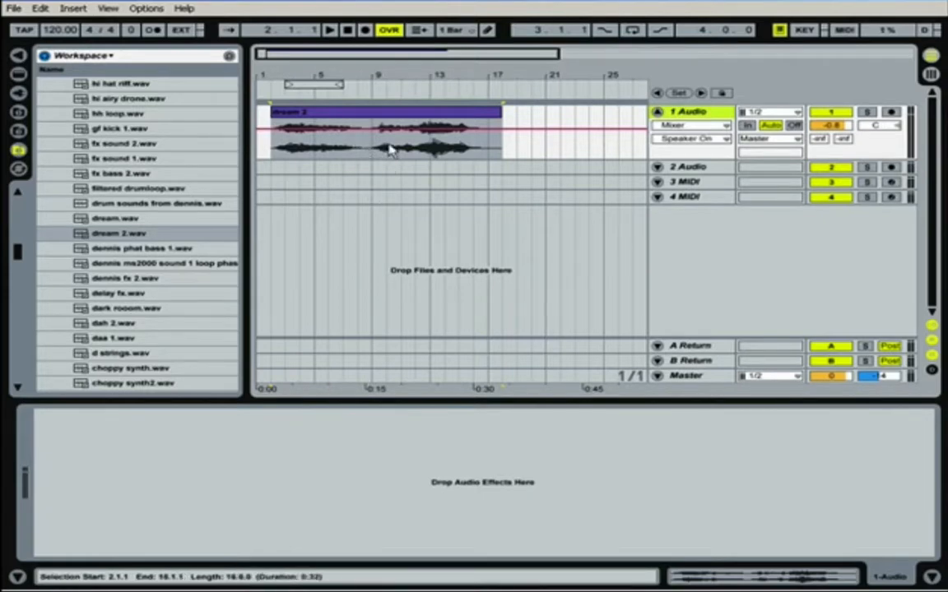
click(400, 72)
drag(398, 74, 387, 43)
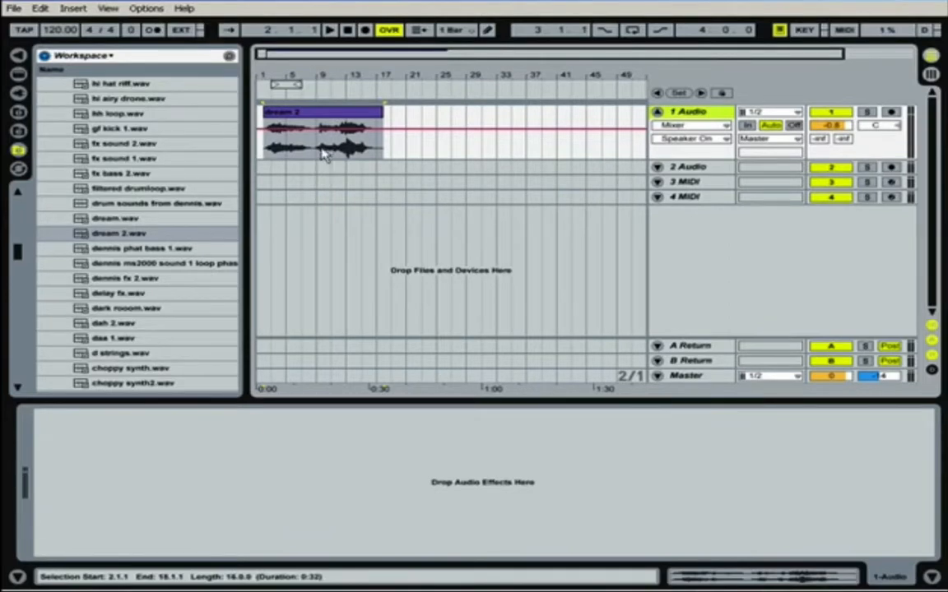
Step: In Draw Mode, draw alternating off segments in the Speaker On envelope over the dream 2 clip, and redraw the envelope fully on
click(489, 31)
drag(308, 128, 306, 147)
click(281, 146)
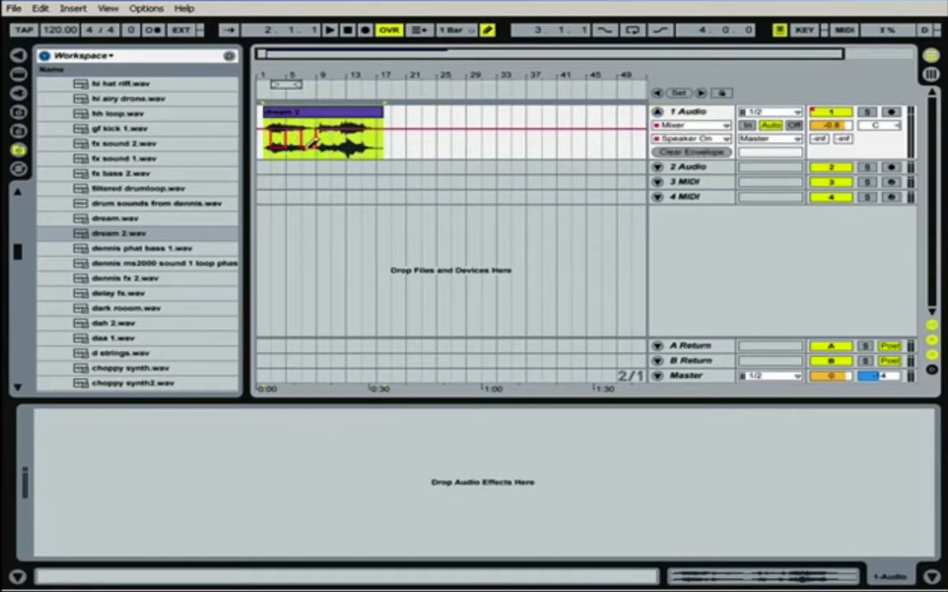
click(344, 147)
click(370, 146)
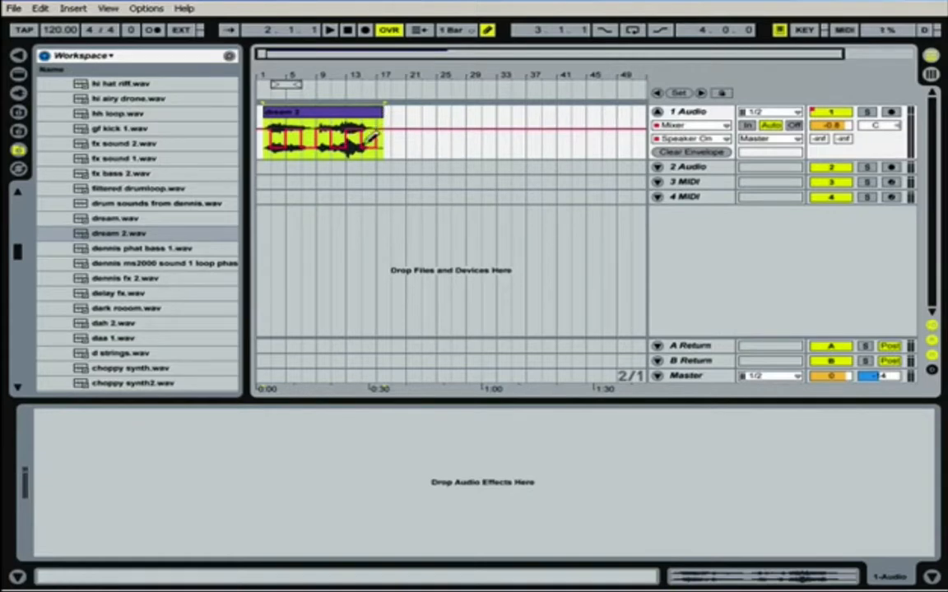
drag(374, 128, 281, 126)
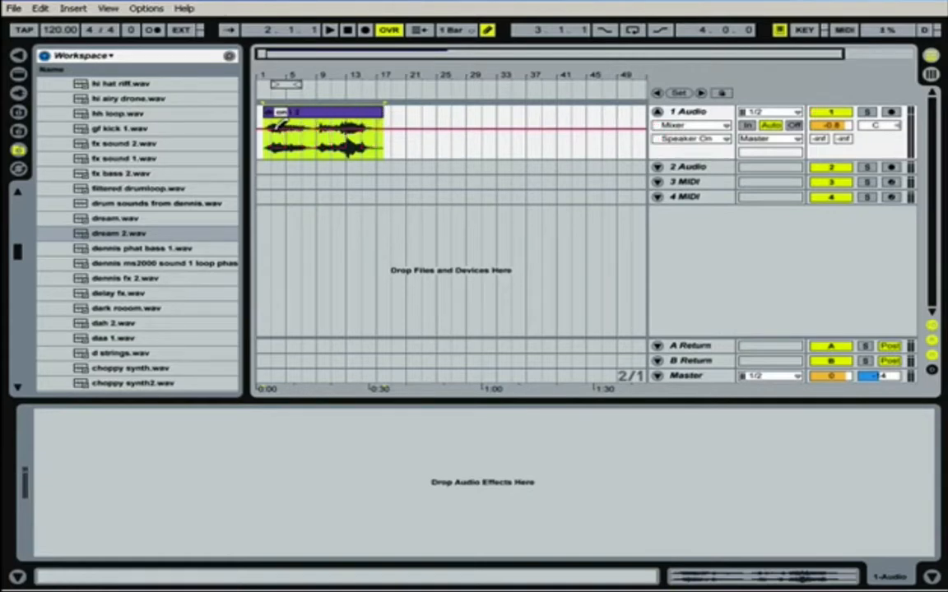
Step: View the list of mixer parameters available for automation on the 1 Audio track
click(727, 140)
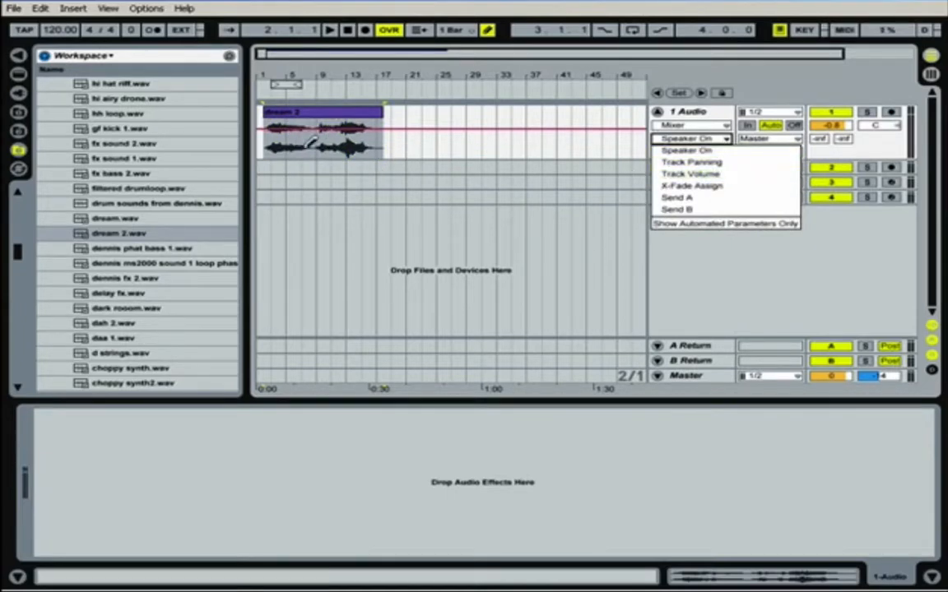
click(706, 117)
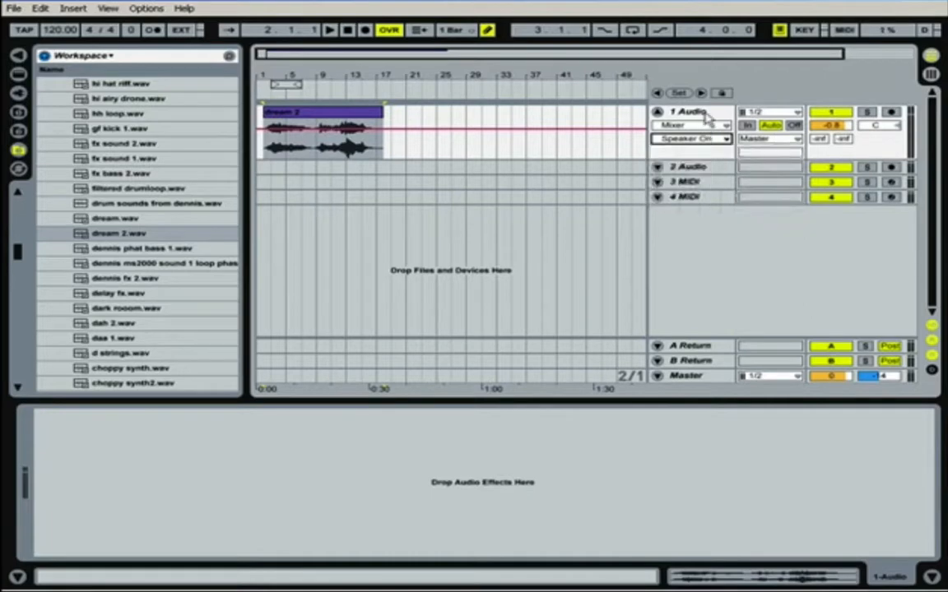
Step: Turn off Draw Mode and move the four-bar section of the dream 2 clip starting at bar 9 to bar 25
click(488, 30)
click(320, 148)
drag(320, 149, 349, 150)
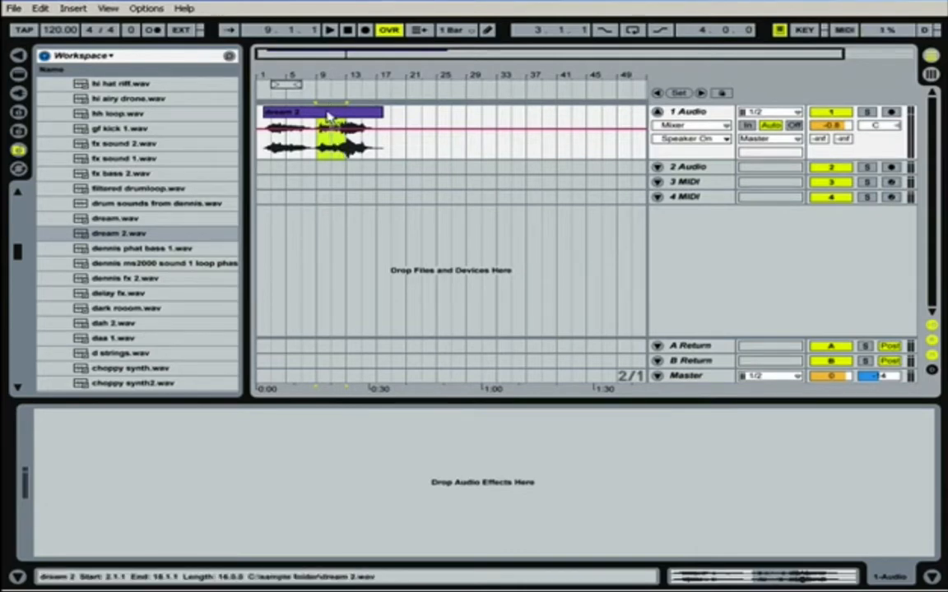
drag(329, 117, 423, 144)
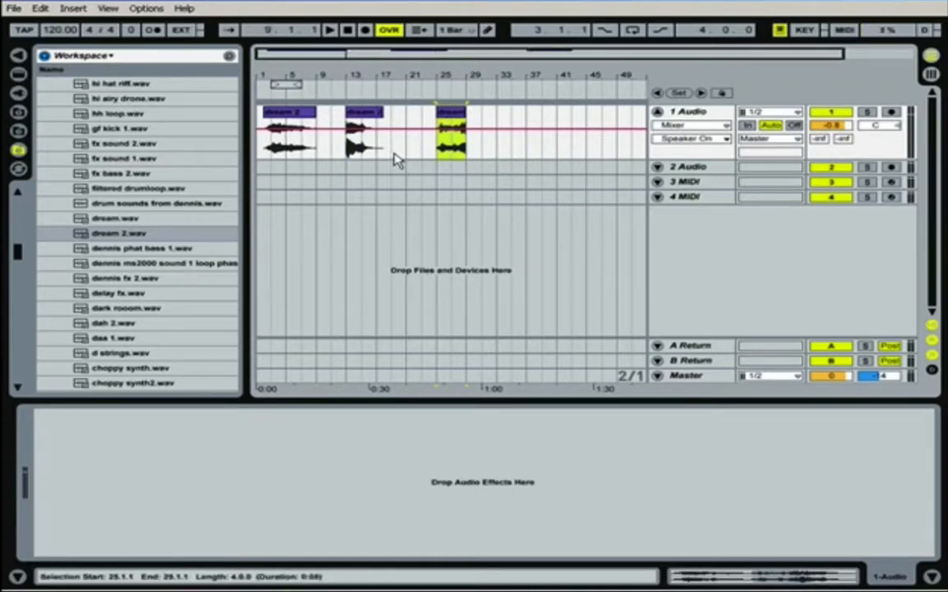
Step: Undo the move of the dream 2 clip's four-bar section on the 1 Audio track
key(ctrl+z)
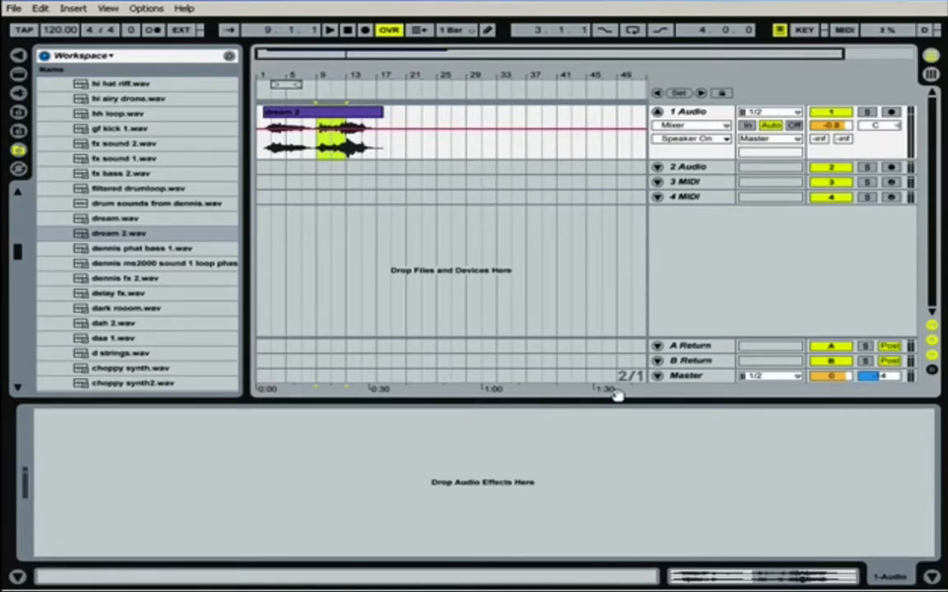
Step: Set the arrangement loop to start at 1.1.1 with a length of eight bars, and switch looping on
click(285, 86)
mouse_move(285, 86)
mouse_down()
mouse_move(245, 75)
mouse_move(316, 84)
mouse_up()
click(301, 84)
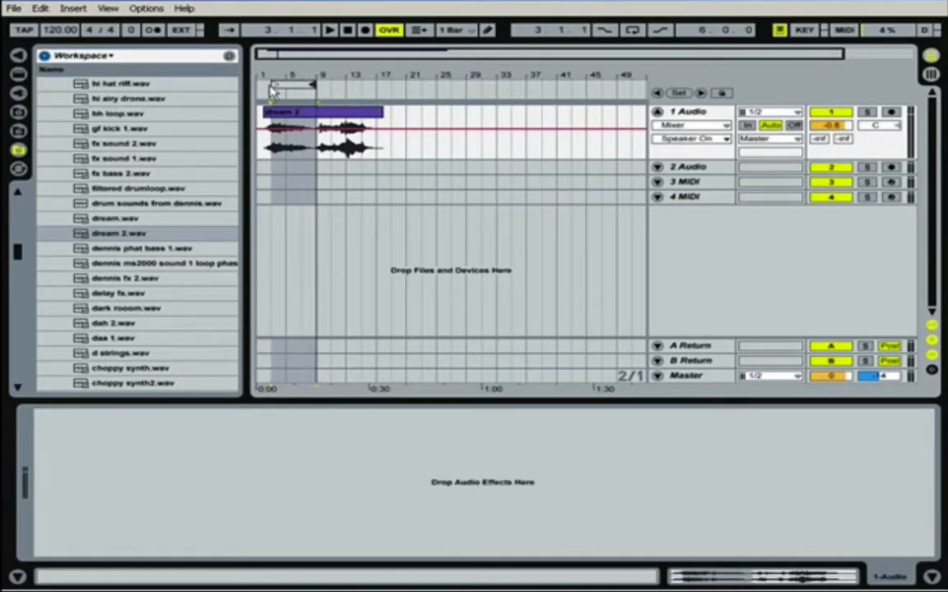
drag(275, 85, 260, 83)
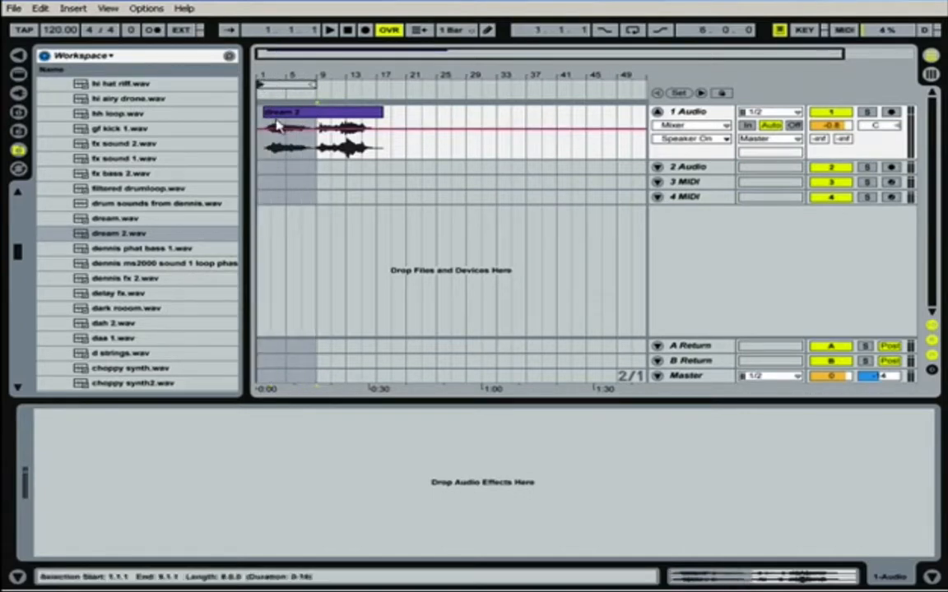
click(273, 85)
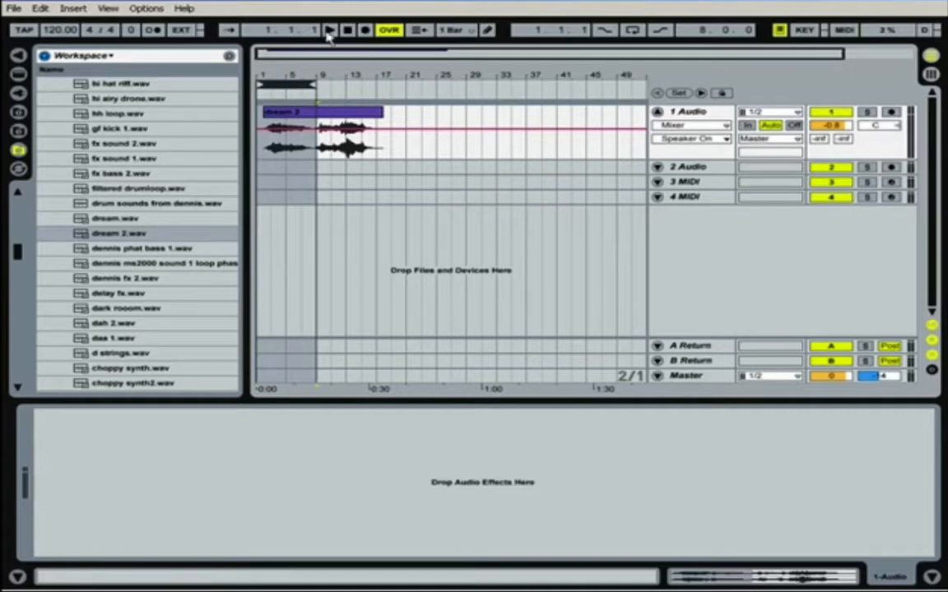
click(631, 31)
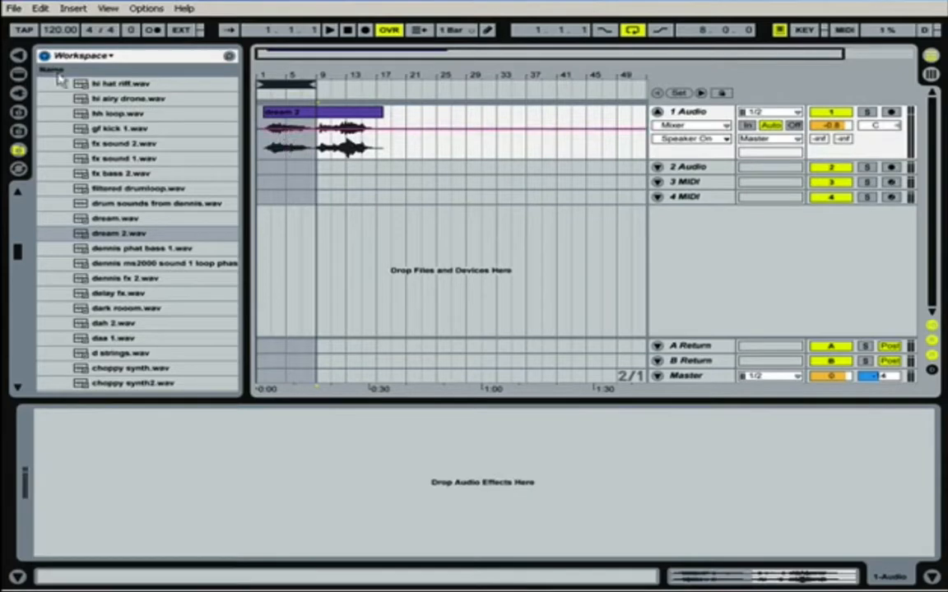
Step: Toggle the metronome on and off, and set the song tempo to 125.00 BPM
click(59, 31)
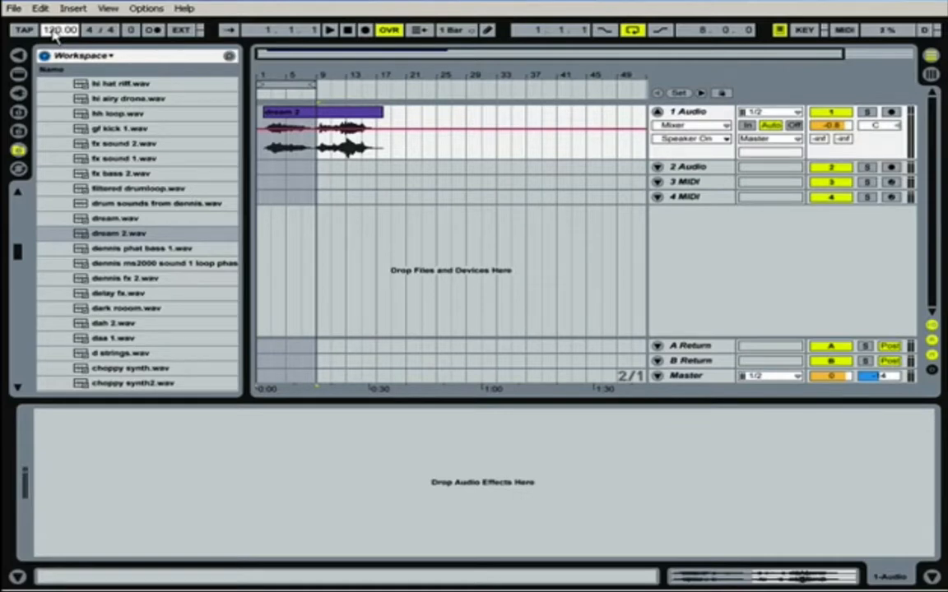
click(153, 31)
click(152, 33)
text(125)
key(Return)
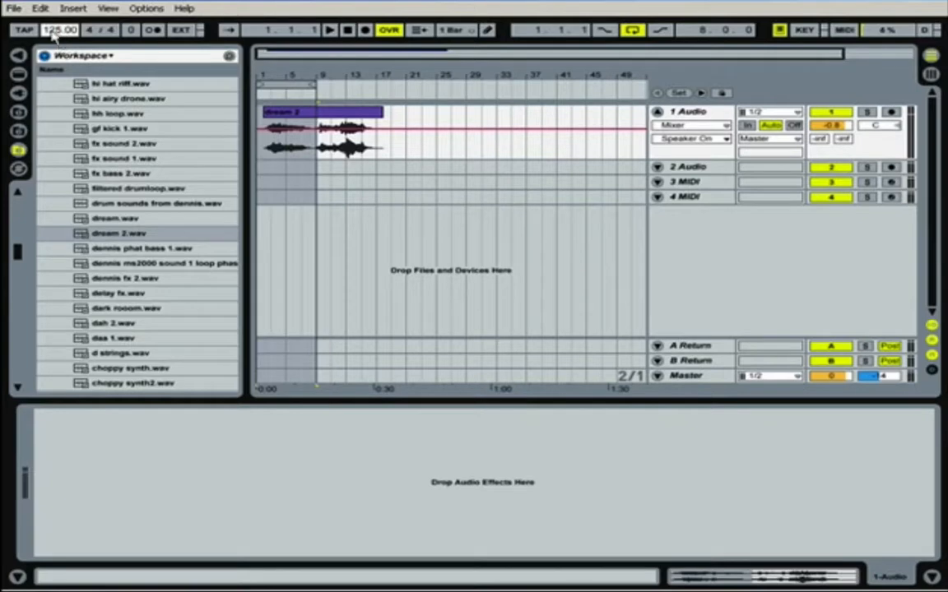
drag(50, 27, 49, 22)
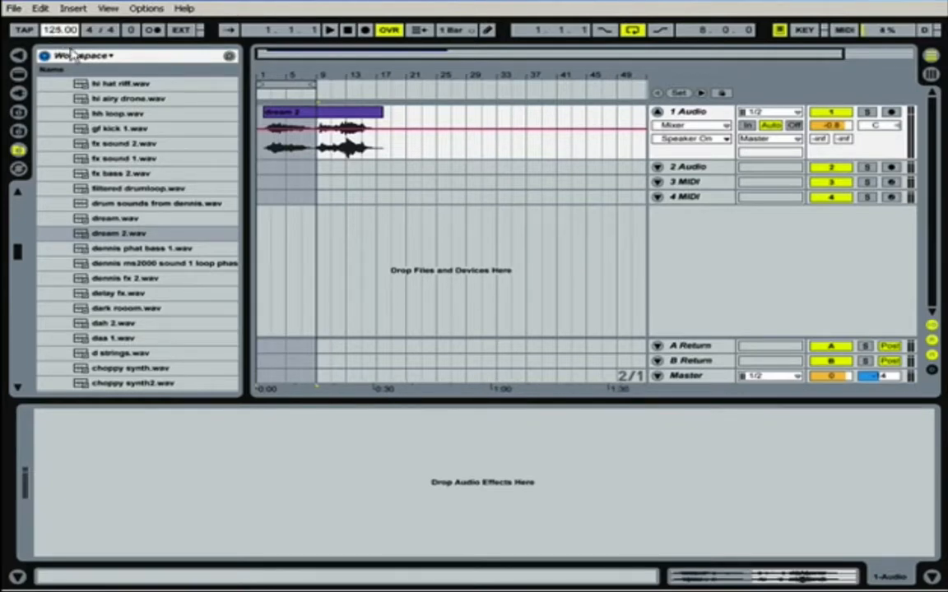